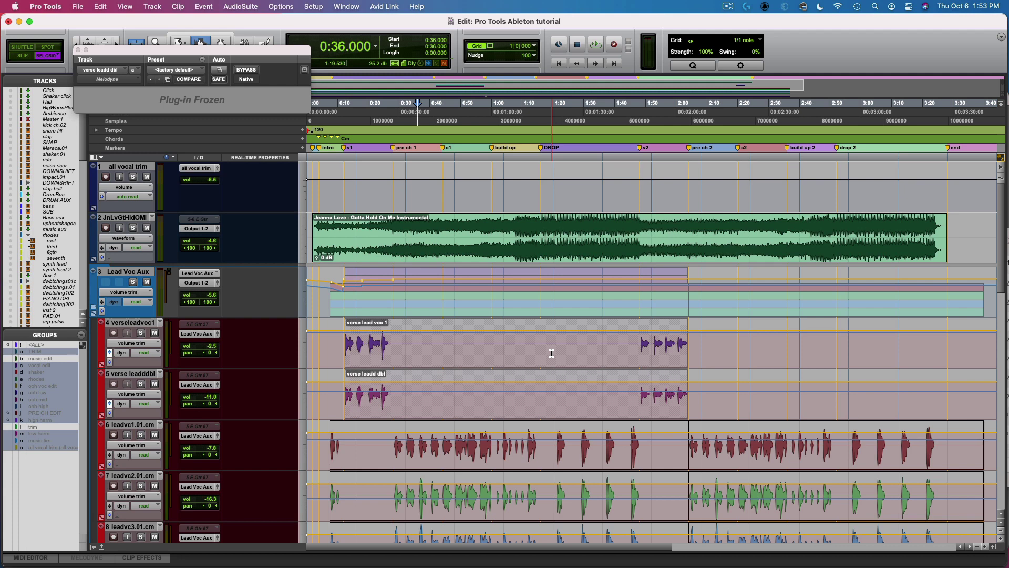
Step: In I/O Setup's Aux I/O settings, tick Pro Tools Audio Bridge 2-A as an auxiliary input
click(313, 6)
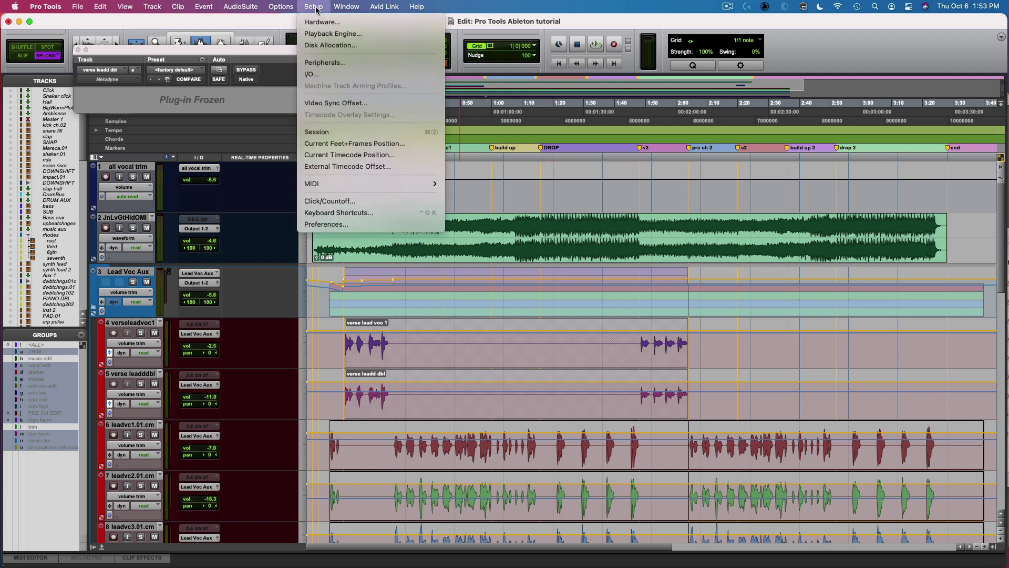
click(333, 72)
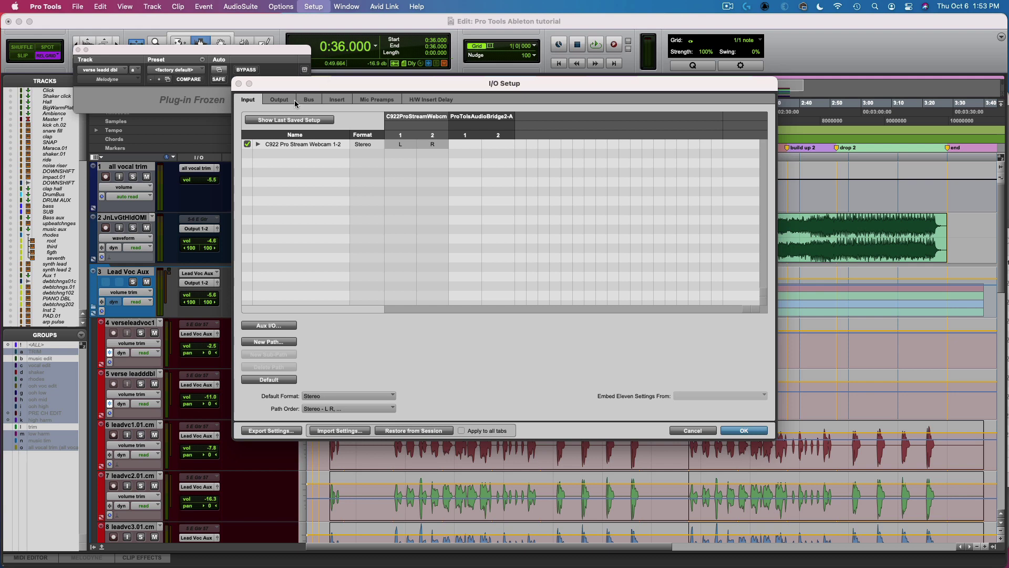
click(270, 327)
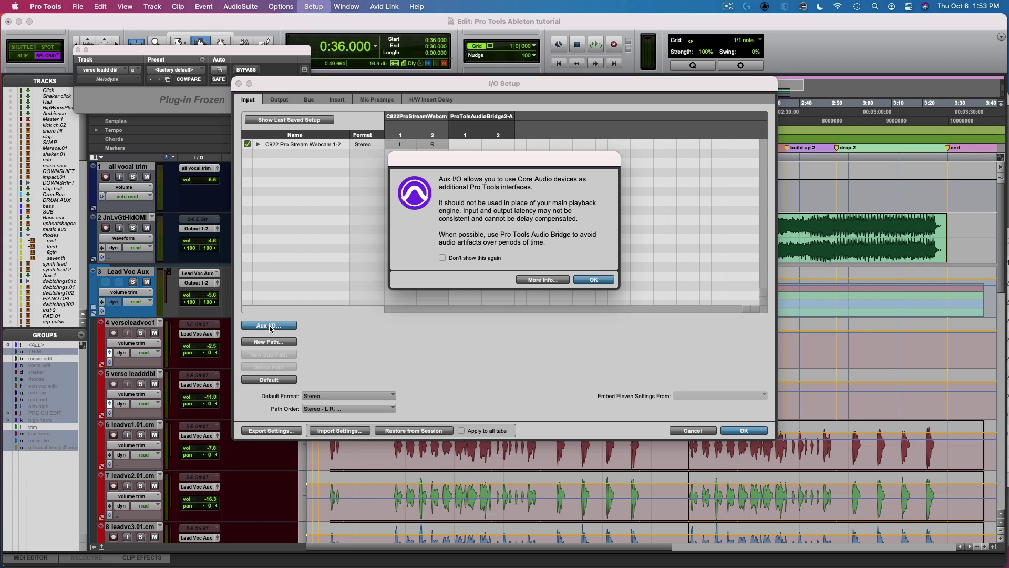
click(603, 281)
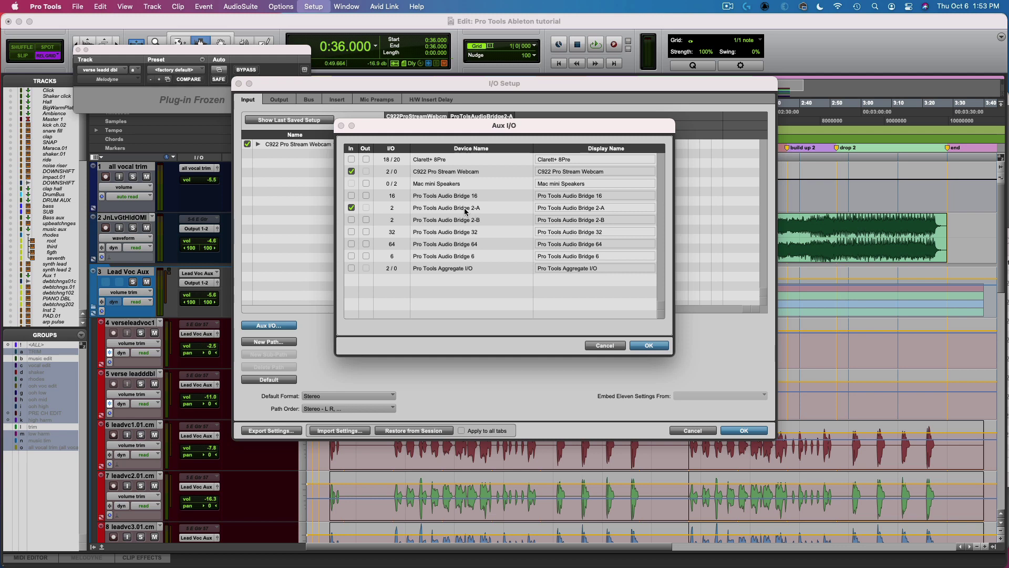
click(652, 345)
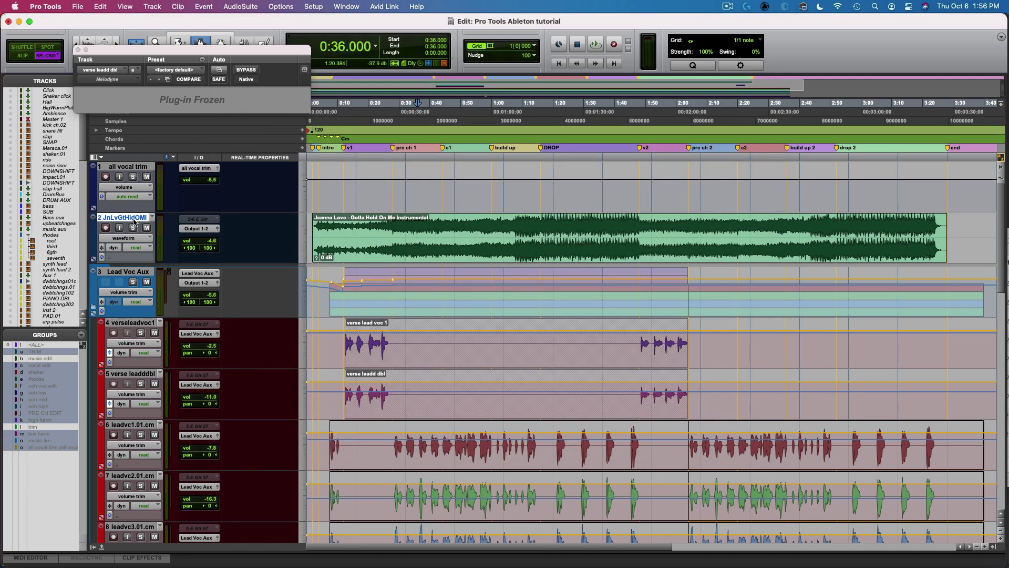
Step: Create stereo track Audio 1 with its input set to Pro Tools Audio Bridge 2-A 1-2
key(super+shift+n)
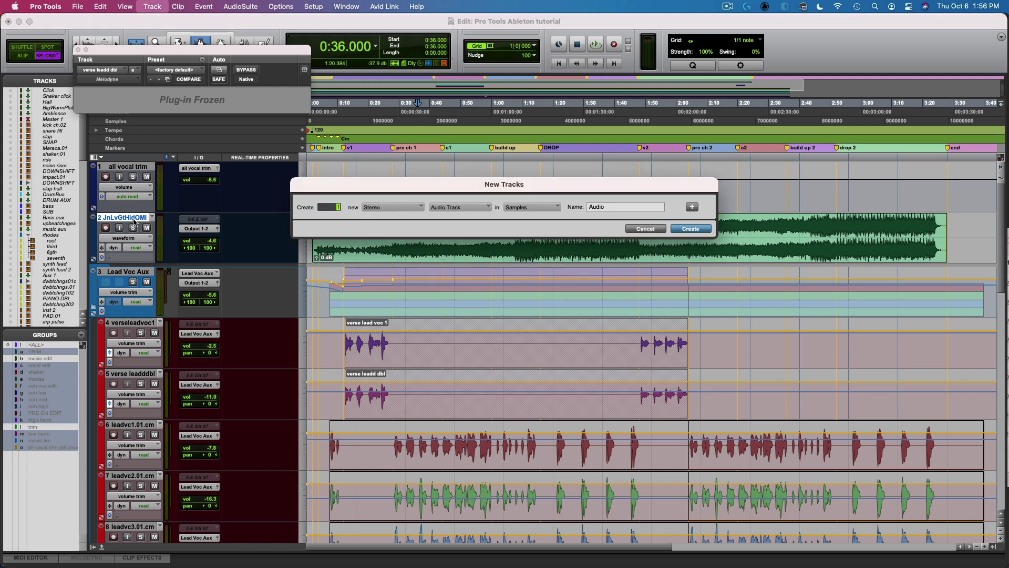
key(Return)
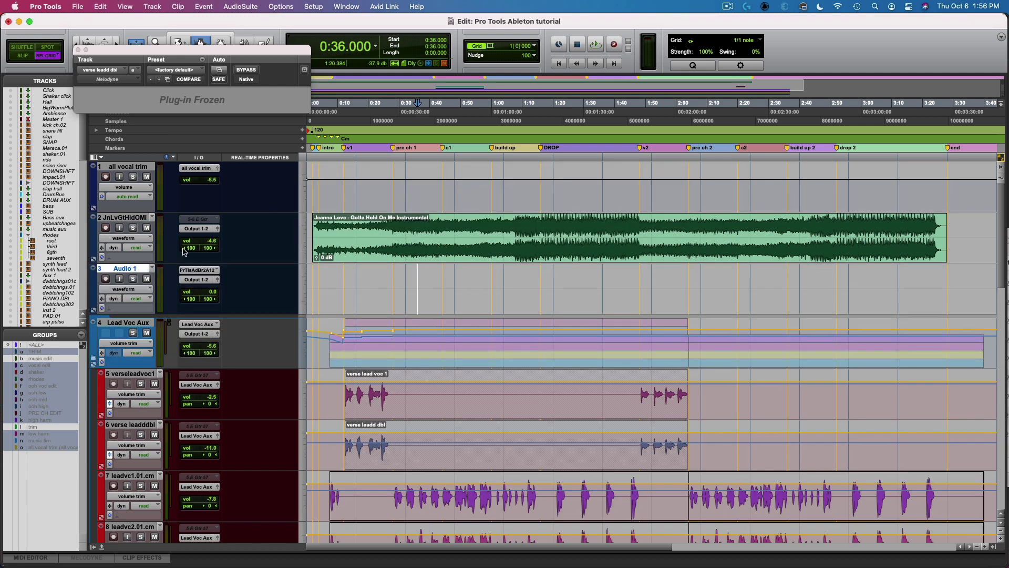
click(199, 271)
mouse_move(209, 270)
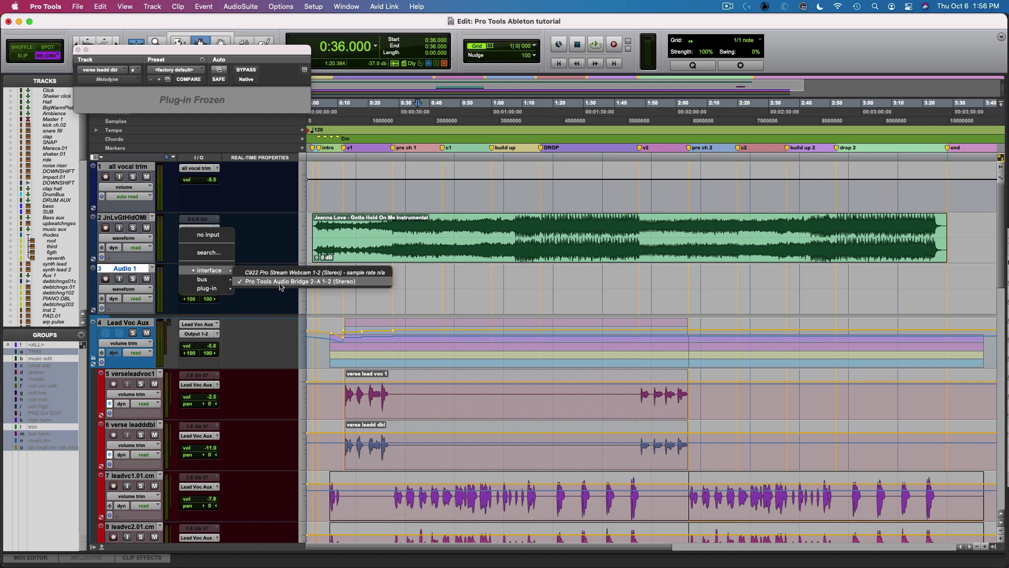
key(Escape)
key(super+Tab)
key(super+Tab)
key(super+Tab)
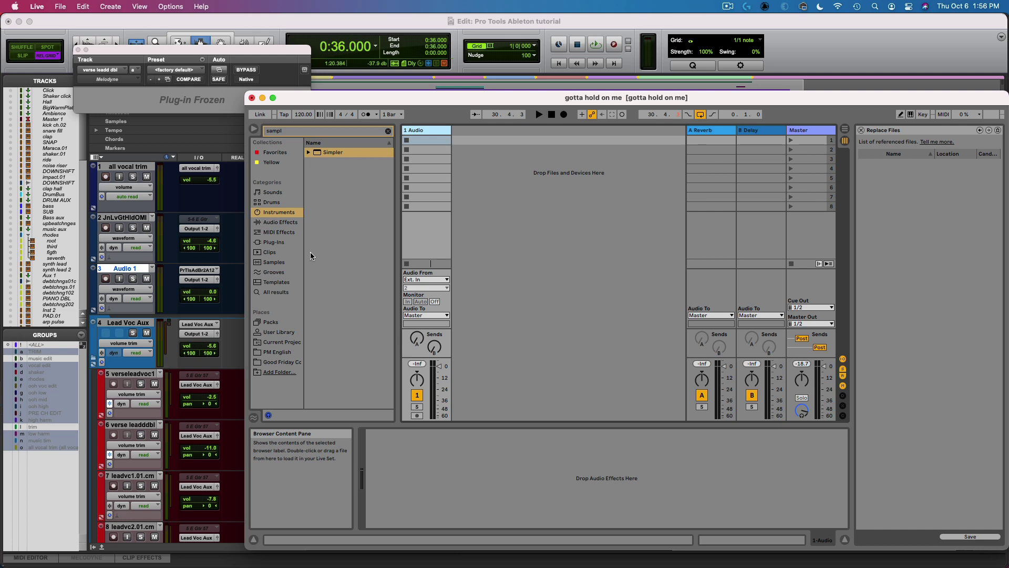
Step: Load 'hold on me 120bpm vocs' into a new Simpler track, switch to Slice mode, and preview it
key(super+Tab)
key(super+Tab)
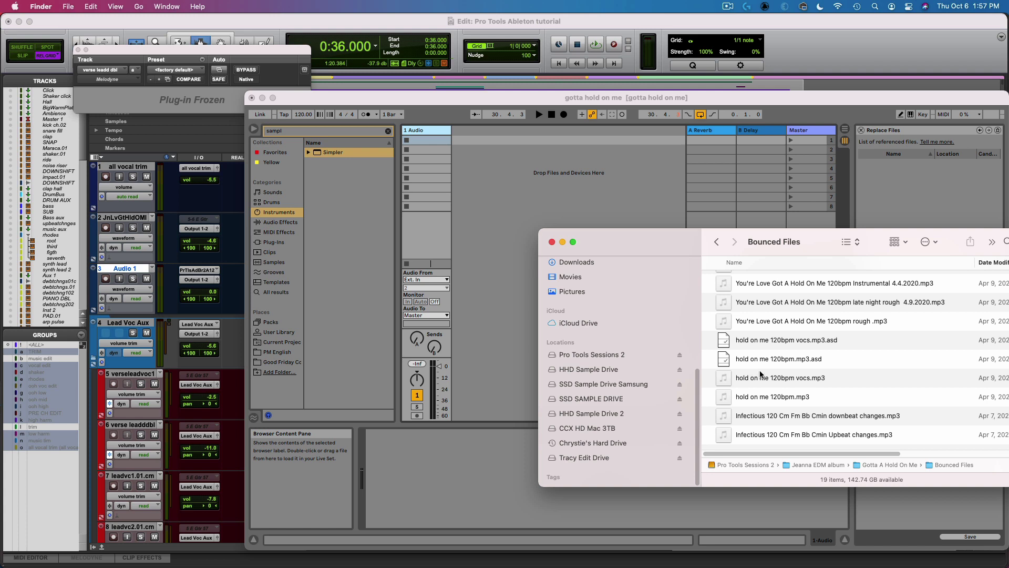
double_click(327, 152)
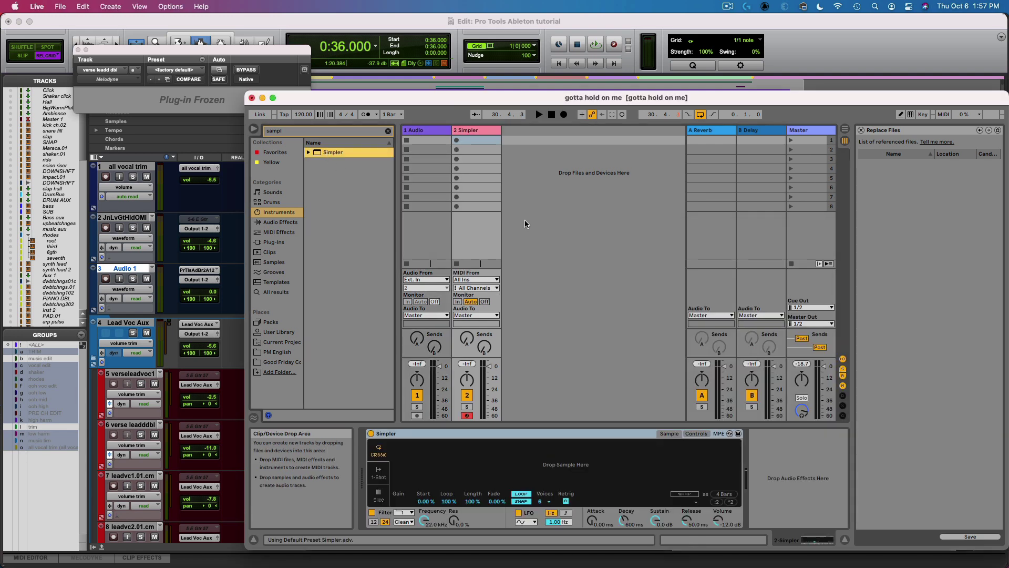
key(super+Tab)
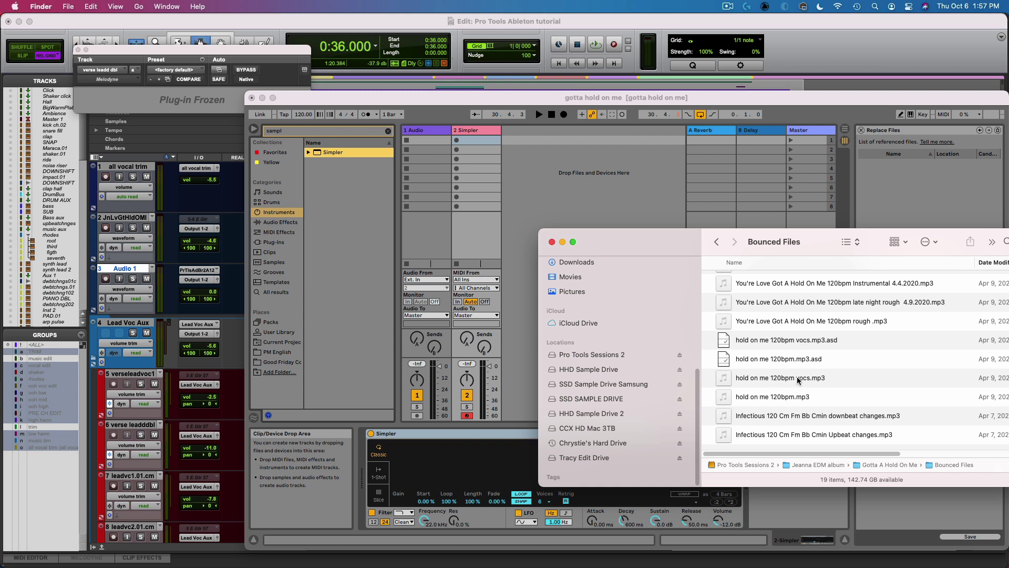
drag(798, 377, 475, 459)
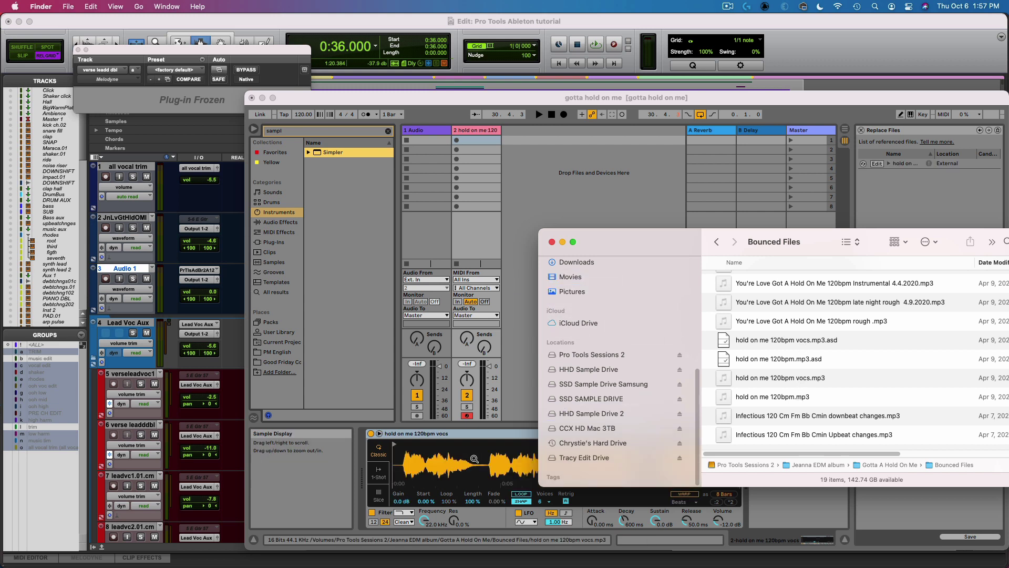
click(379, 497)
click(379, 496)
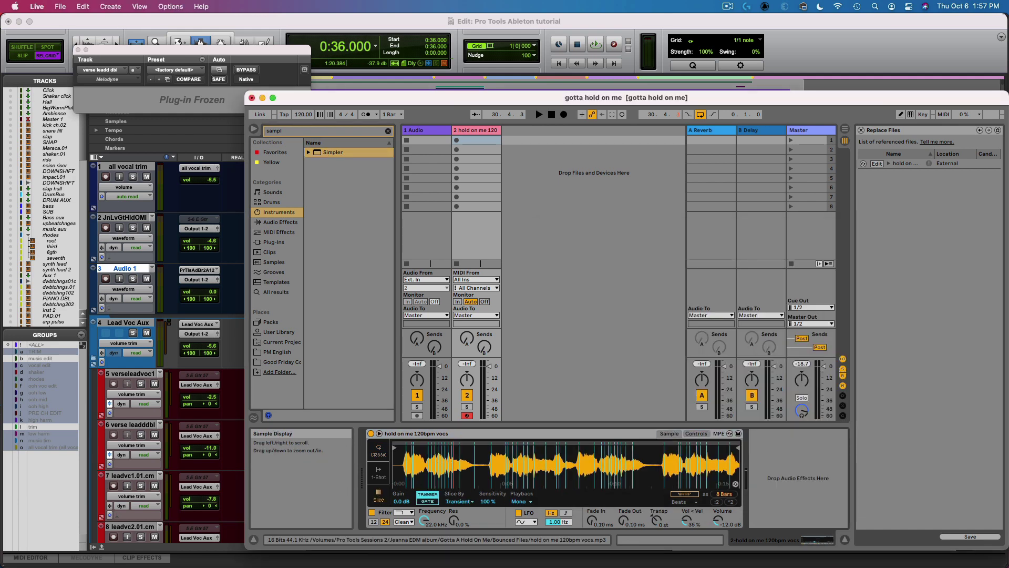
click(413, 463)
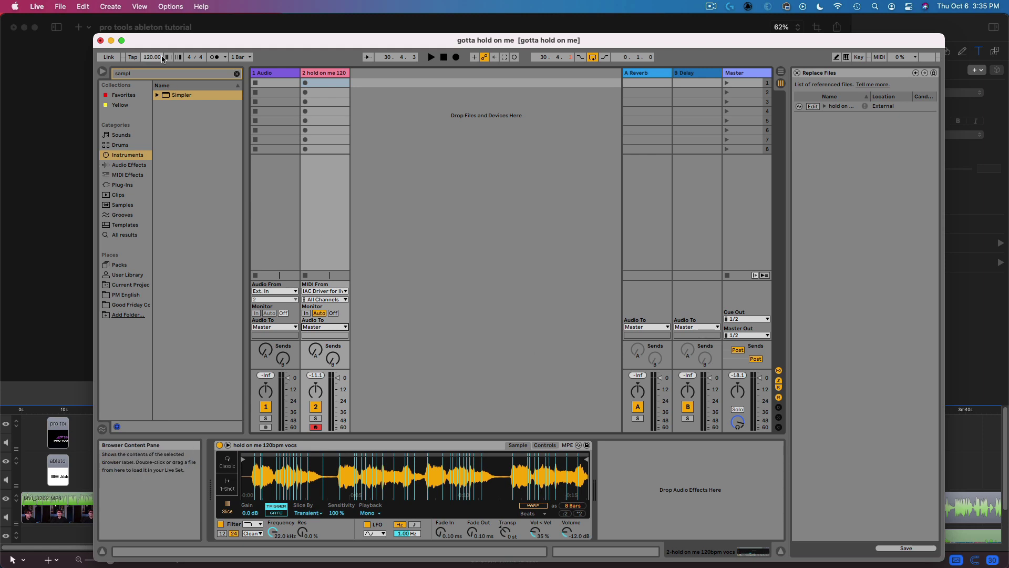
Step: Choose Pro Tools Audio Bridge 2-A as Live's Audio Output Device in the Preferences
click(37, 7)
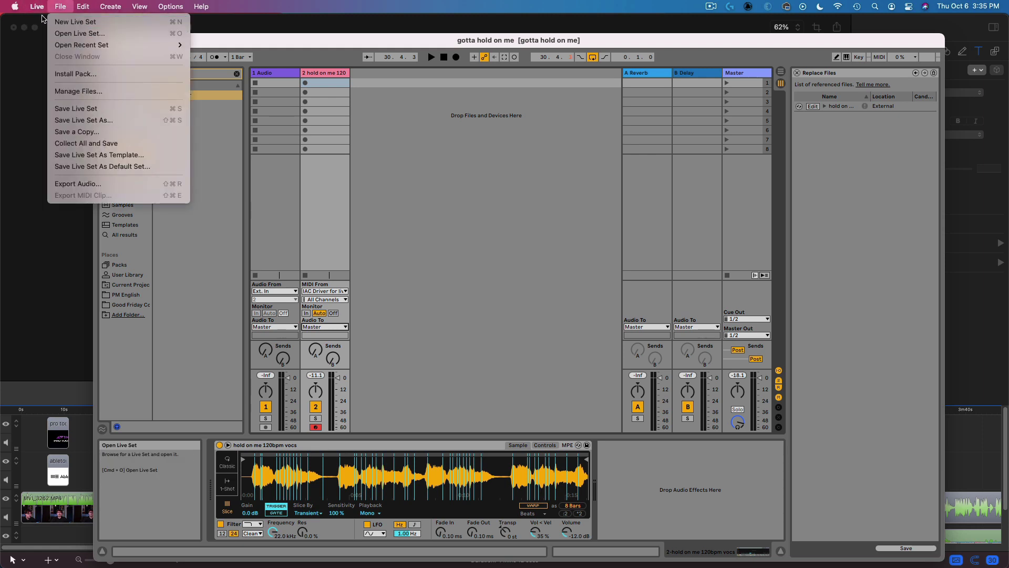
click(151, 73)
key(super+comma)
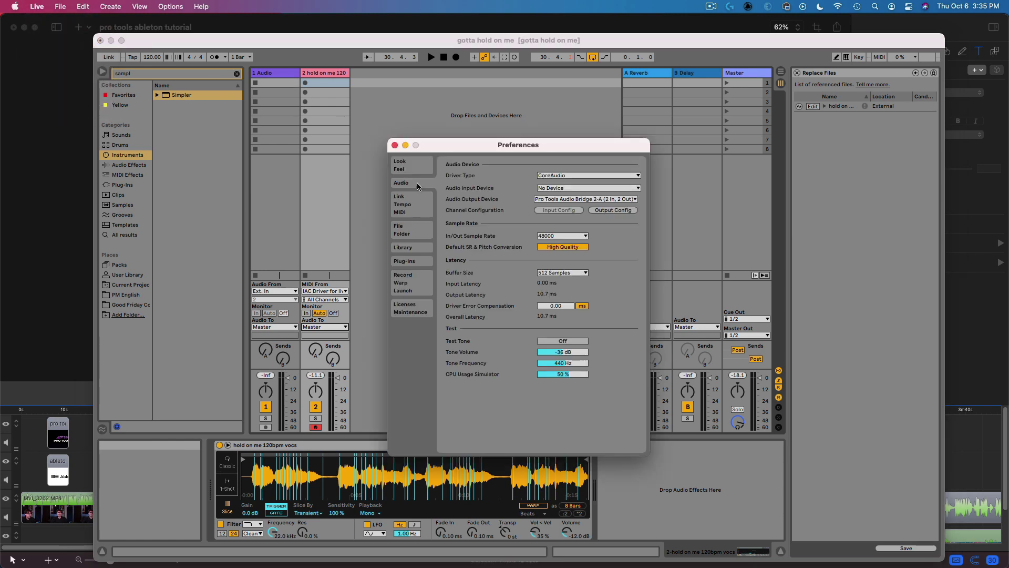
click(557, 199)
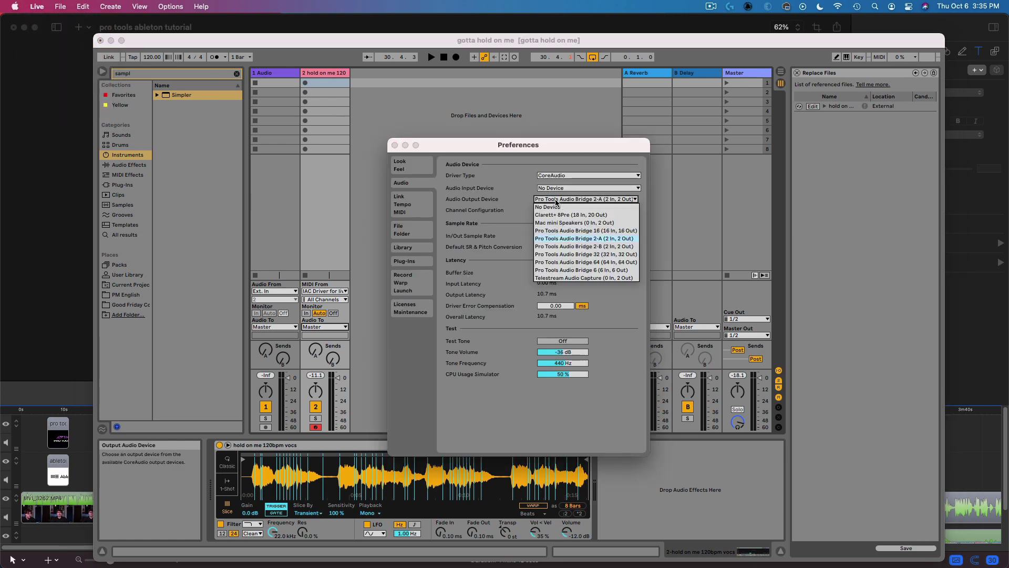
click(560, 241)
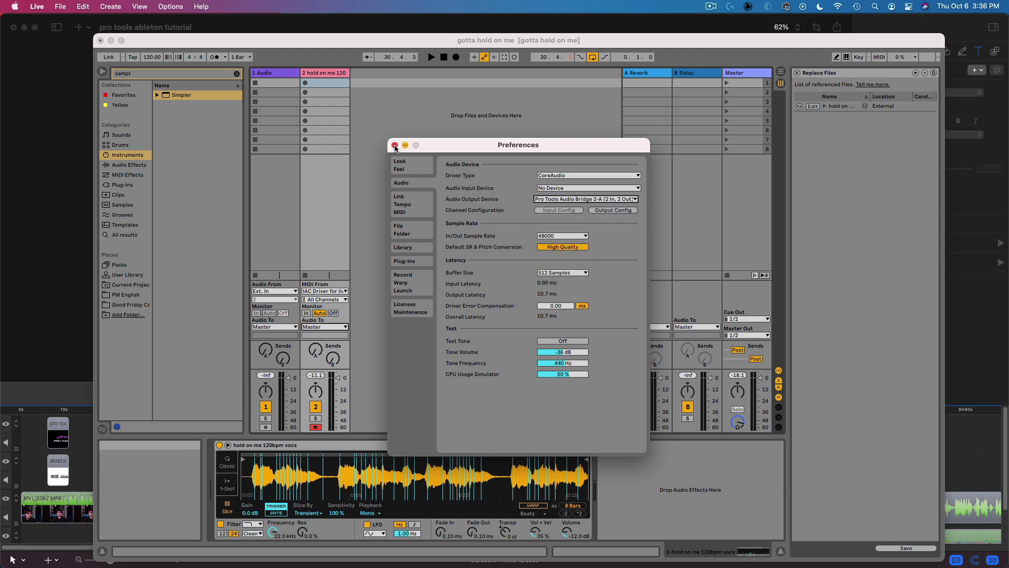
click(395, 146)
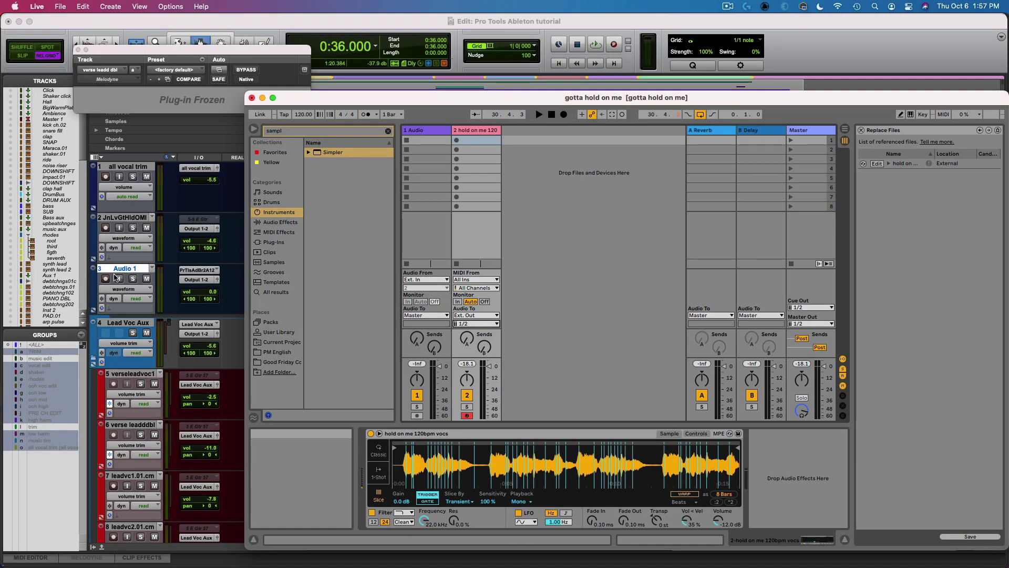
click(120, 279)
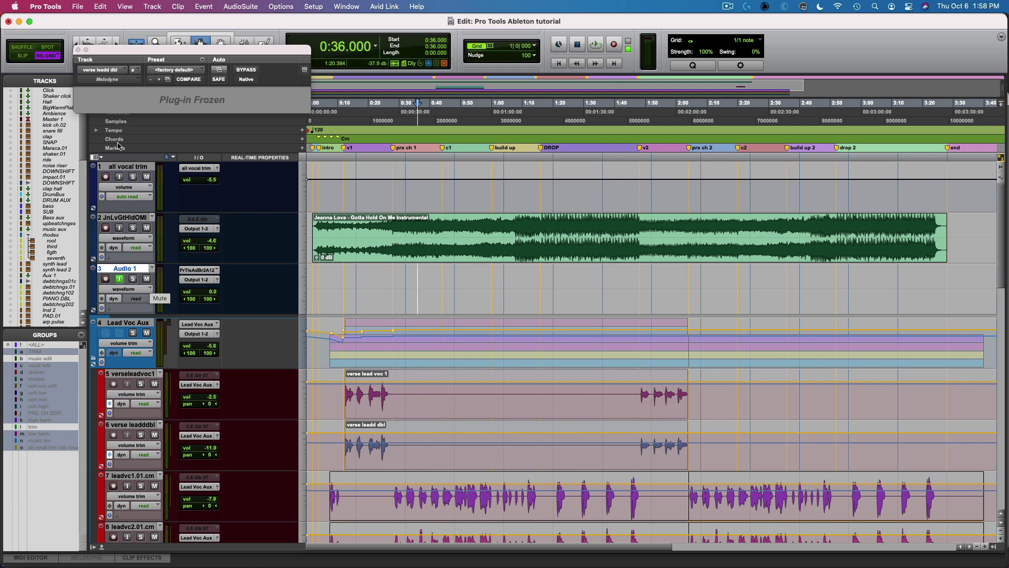
Step: Search Spotlight for 'audio' to locate Audio MIDI Setup
key(super+space)
text(audio)
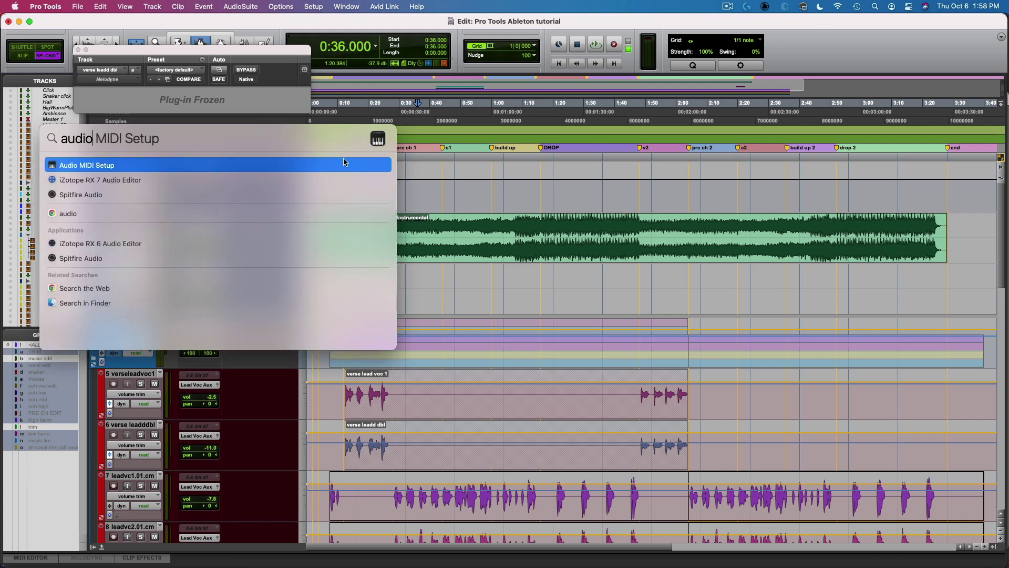
Step: Launch Audio MIDI Setup, show MIDI Studio, and open the IAC Driver for live properties
key(Return)
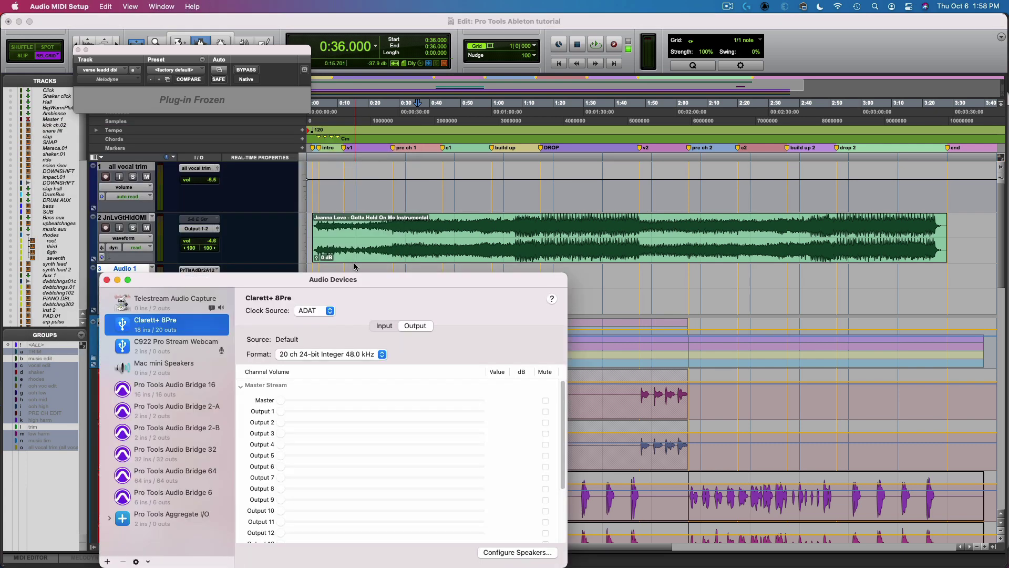
click(165, 6)
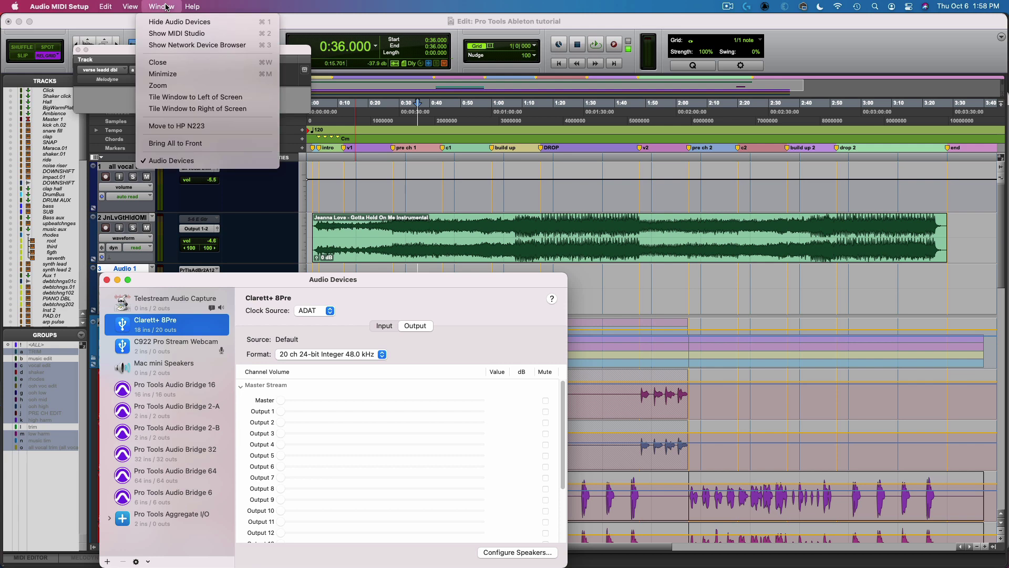
click(182, 34)
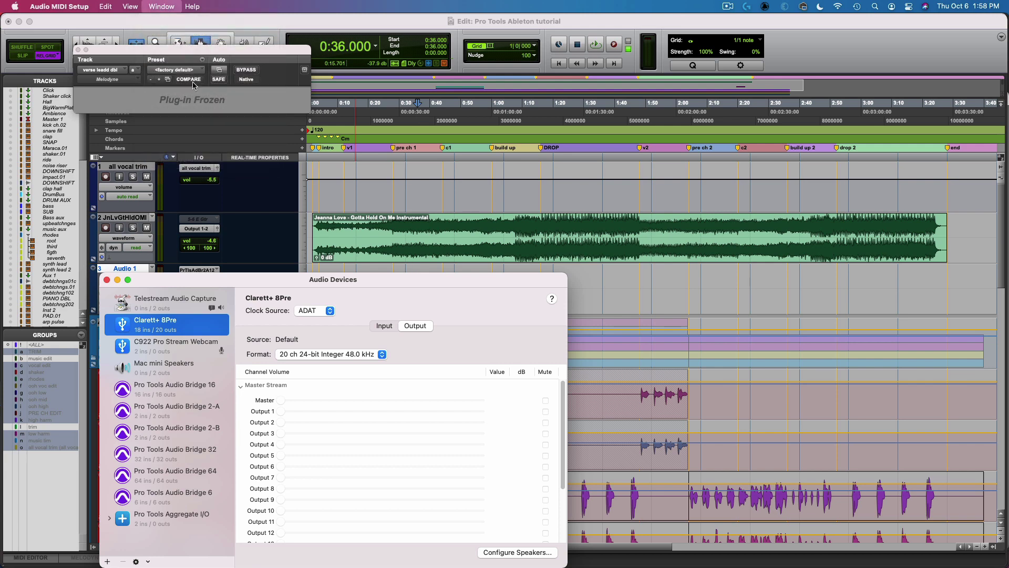
drag(139, 154, 474, 154)
click(399, 195)
double_click(400, 195)
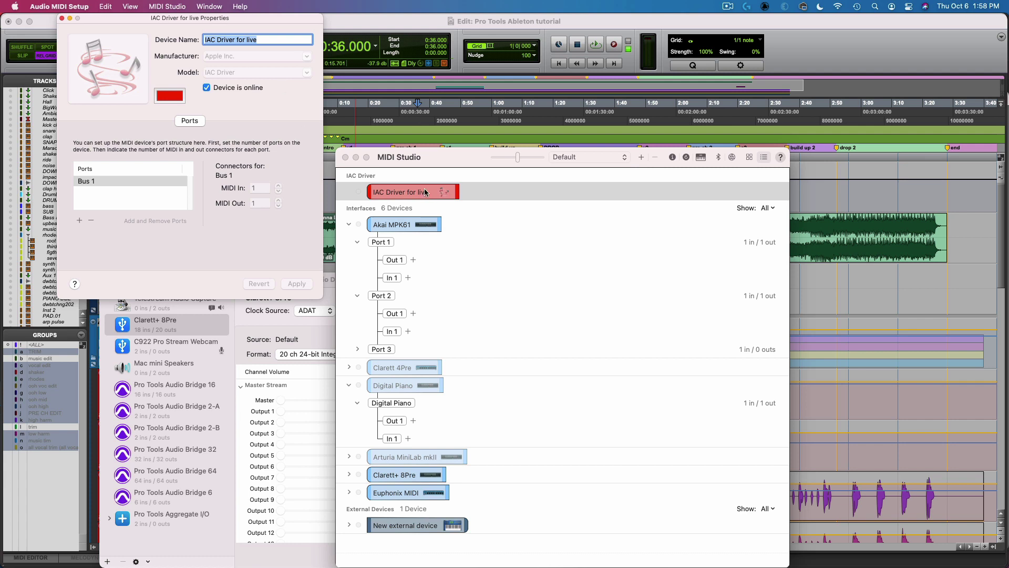
Step: Remove the Bus 1 port from IAC Driver for live and add a new Bus 2 port
click(100, 208)
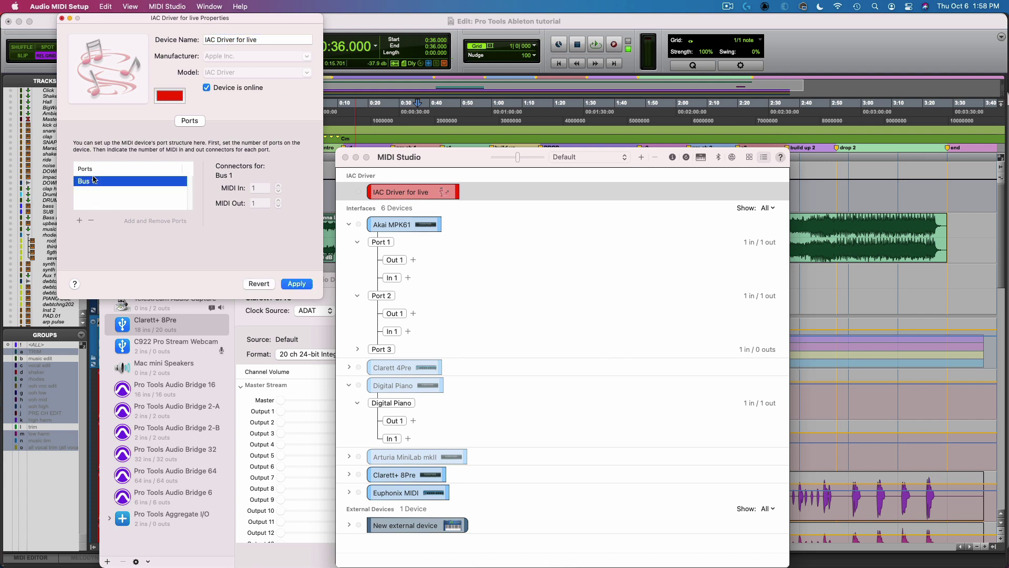
click(92, 221)
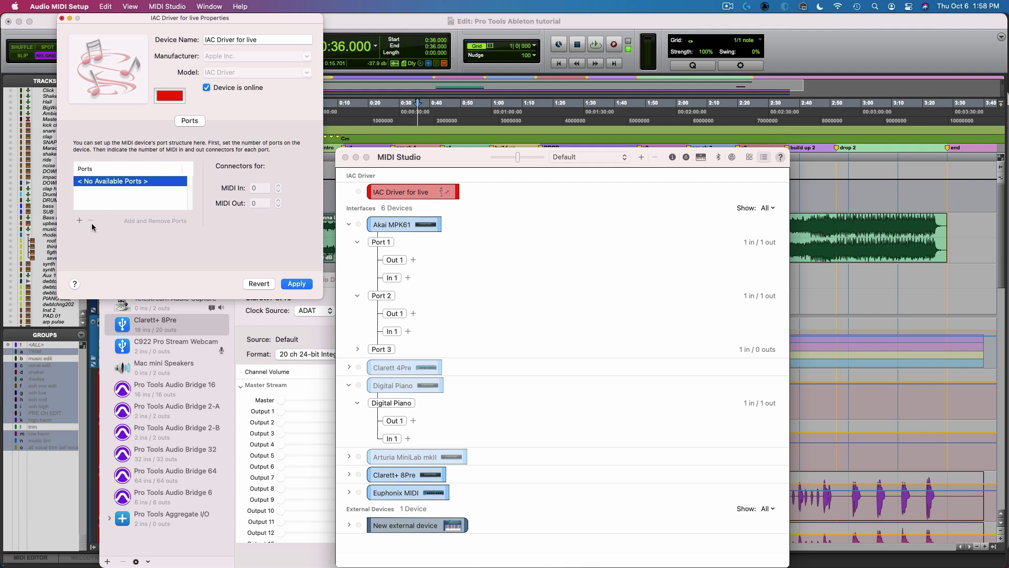
click(105, 181)
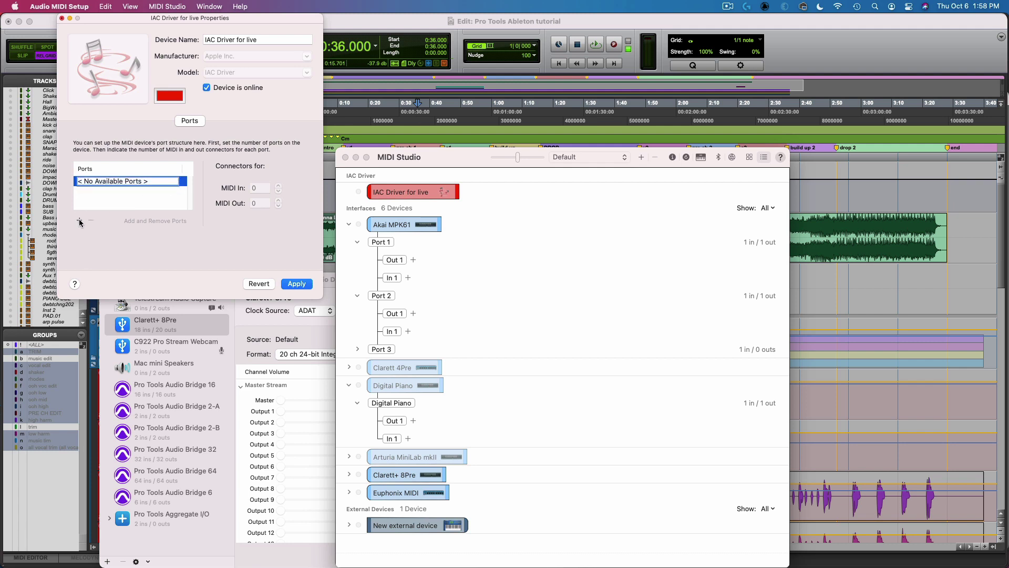
click(117, 190)
click(109, 192)
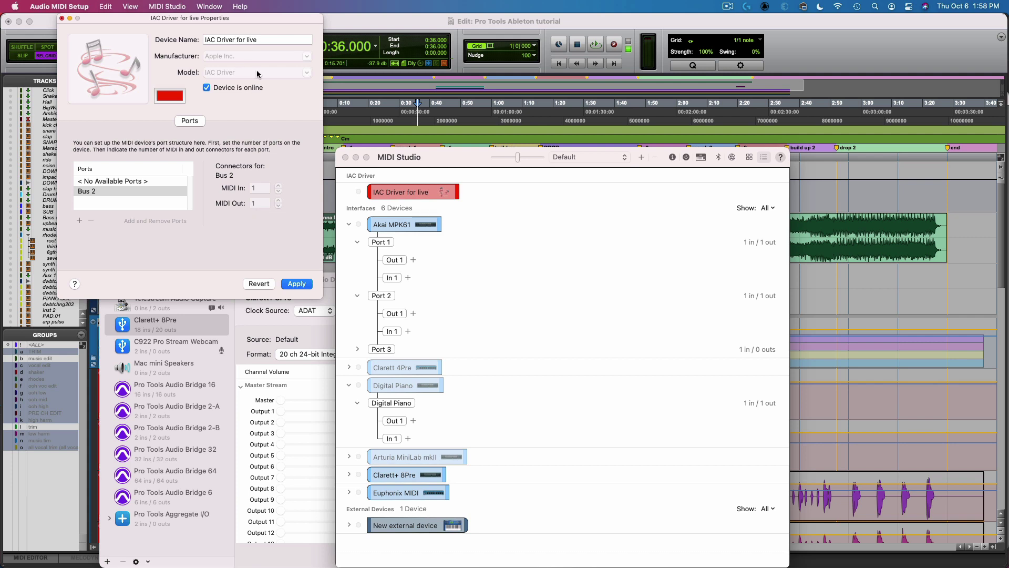
Step: Apply the IAC port change and close the properties window
click(298, 285)
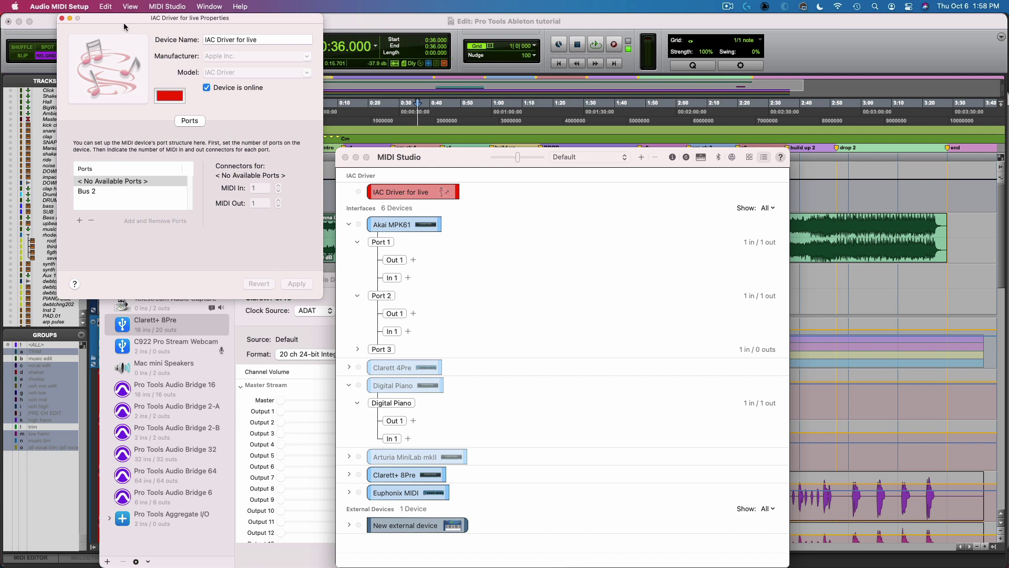
click(62, 18)
click(139, 269)
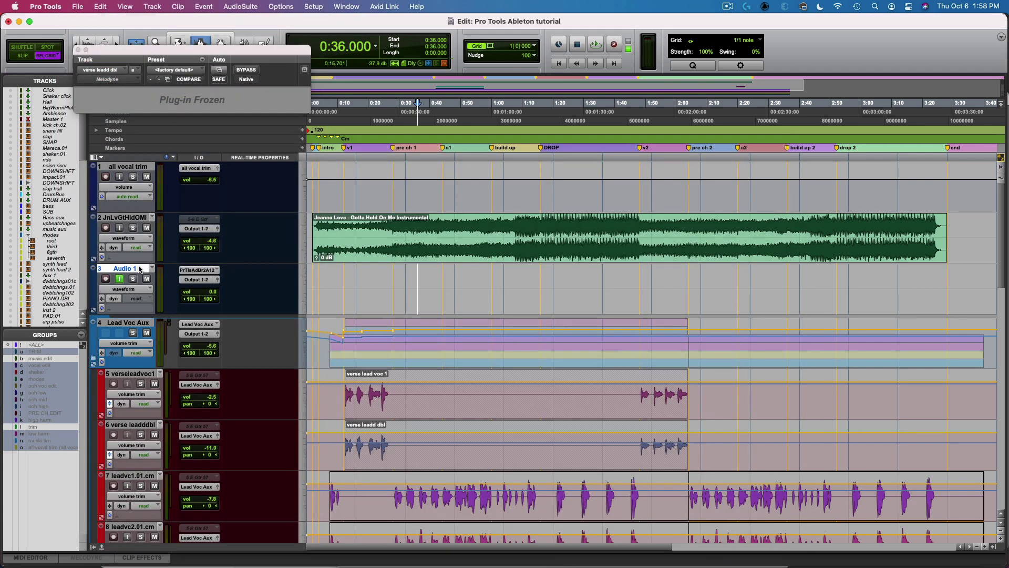
Step: Create MIDI track MIDI 1 with input IAC Driver for live, Bus 2, channel-1
key(super+shift+n)
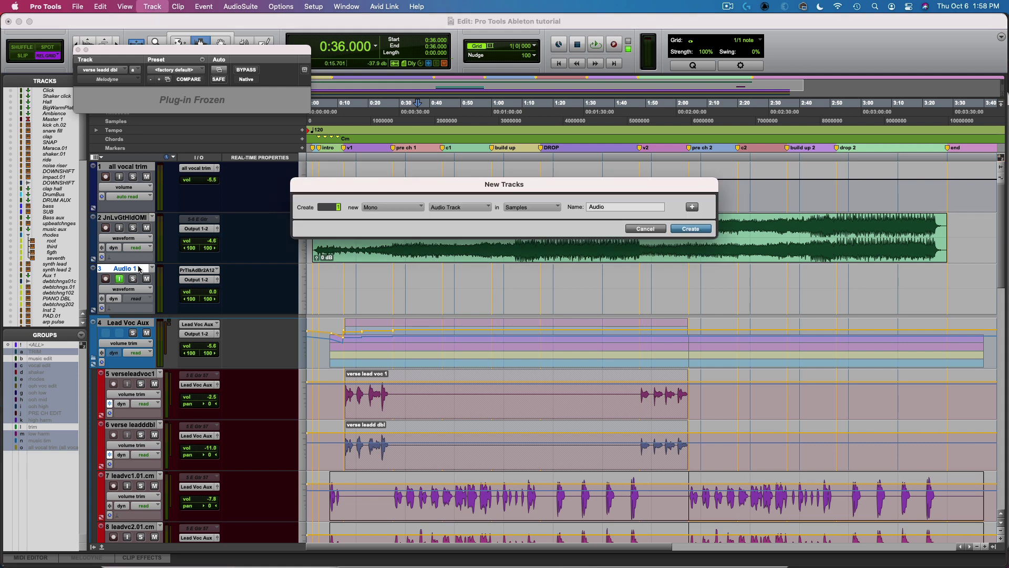
key(super+Down)
key(super+Down)
key(super+Down)
key(super+Down)
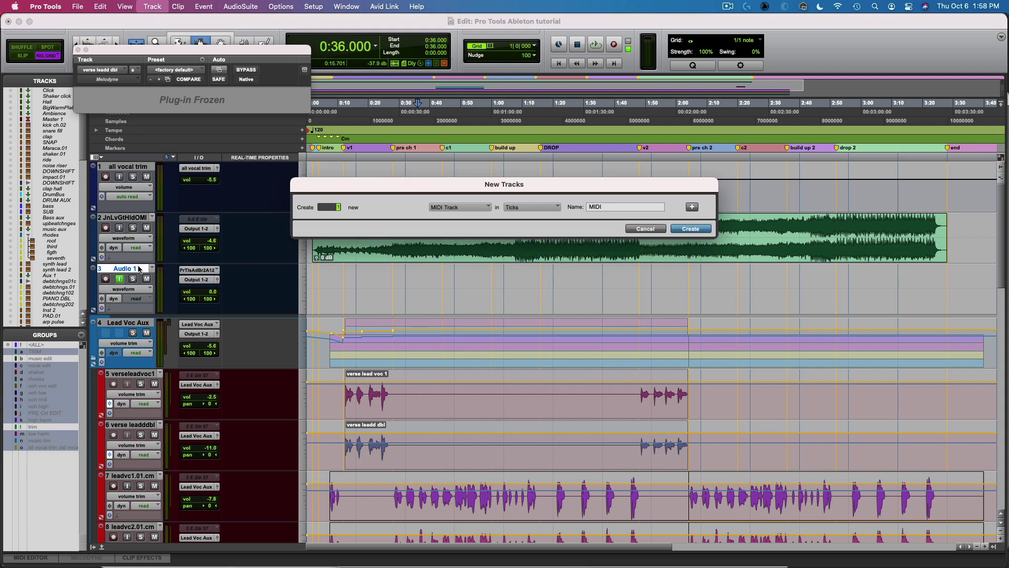
key(Return)
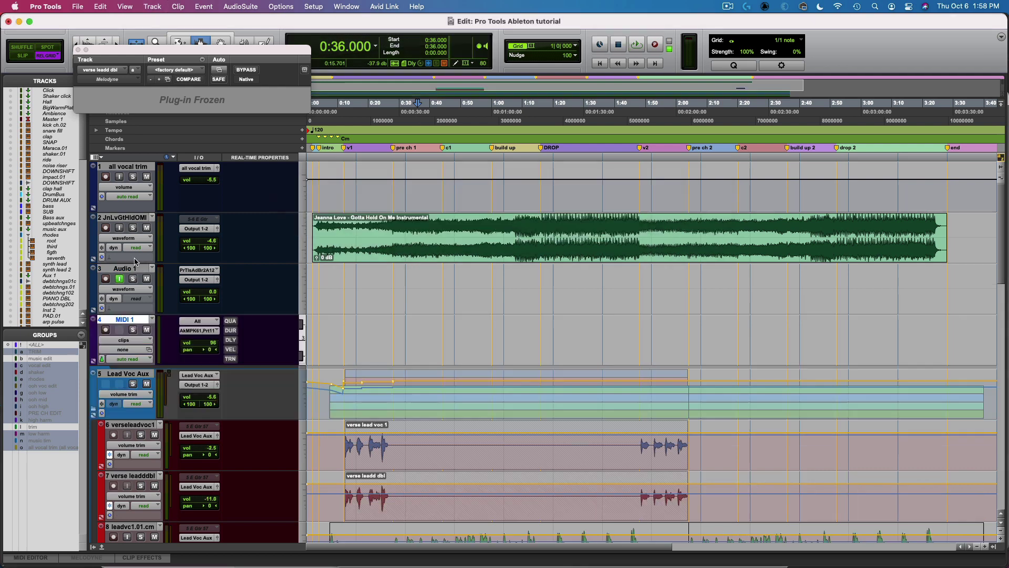
click(199, 331)
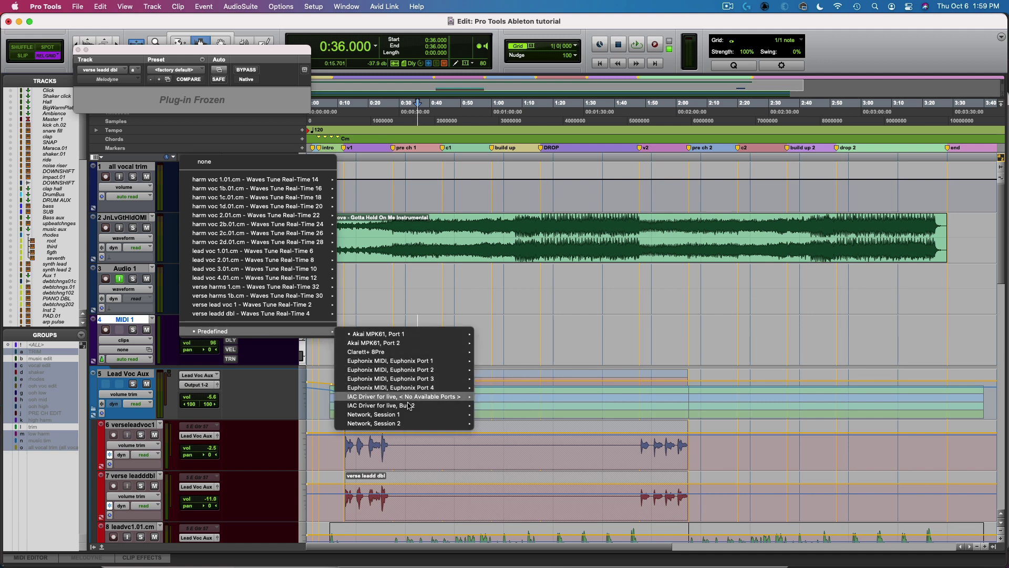
mouse_move(404, 409)
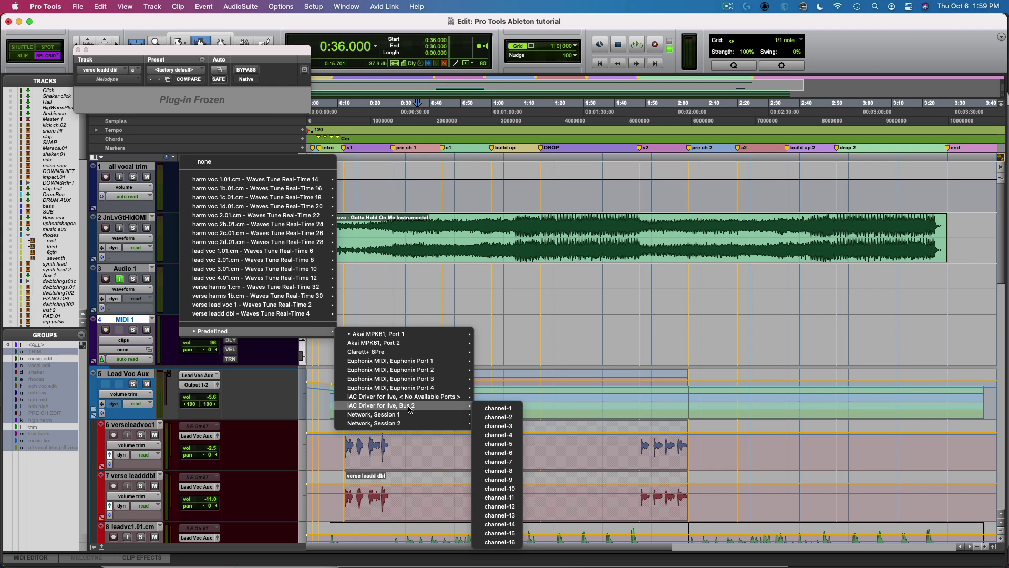
click(496, 409)
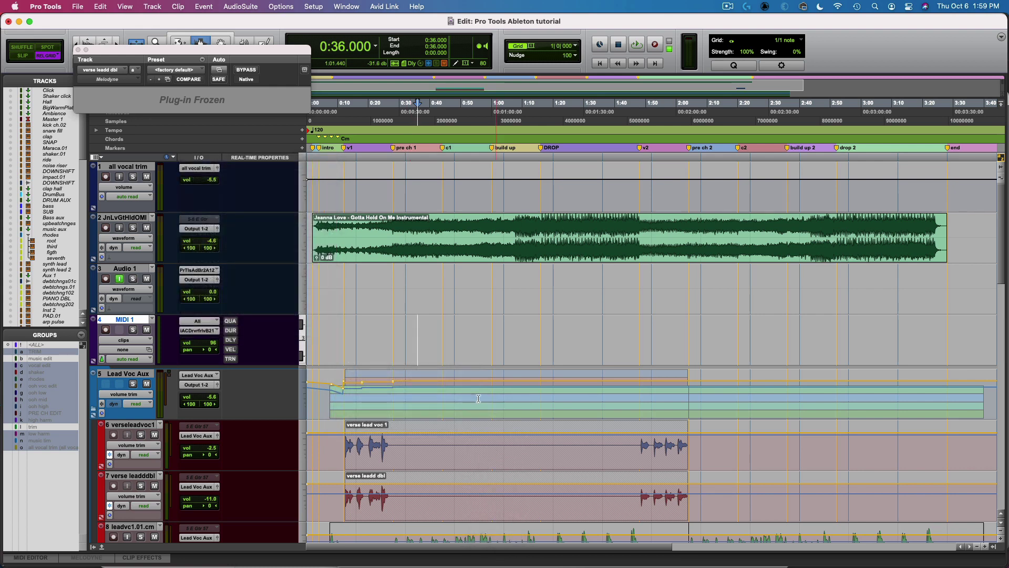
key(super+Tab)
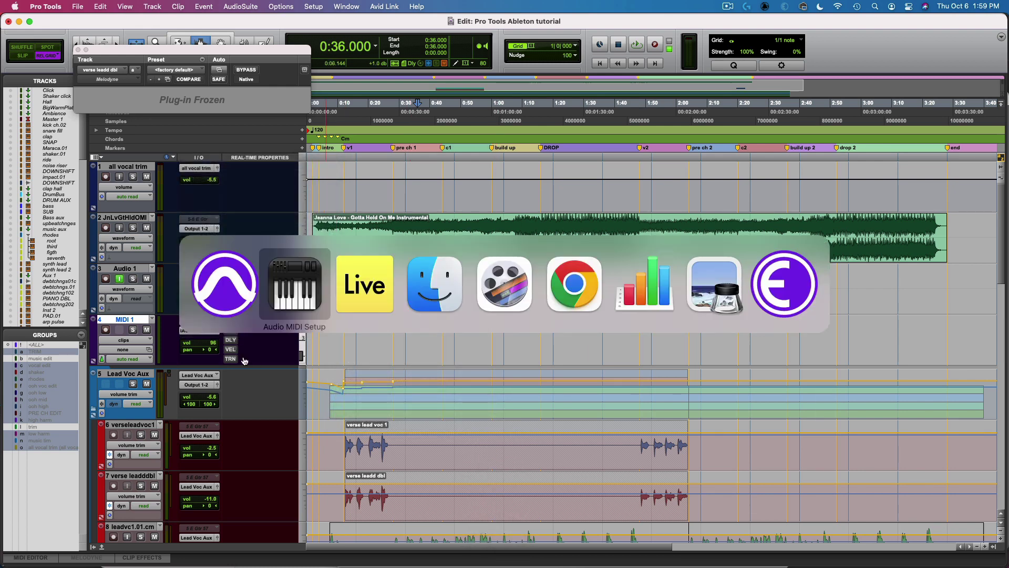
Step: Set the hold on me 120 track's MIDI From to IAC Driver for live (Bus 2)
key(super+Tab)
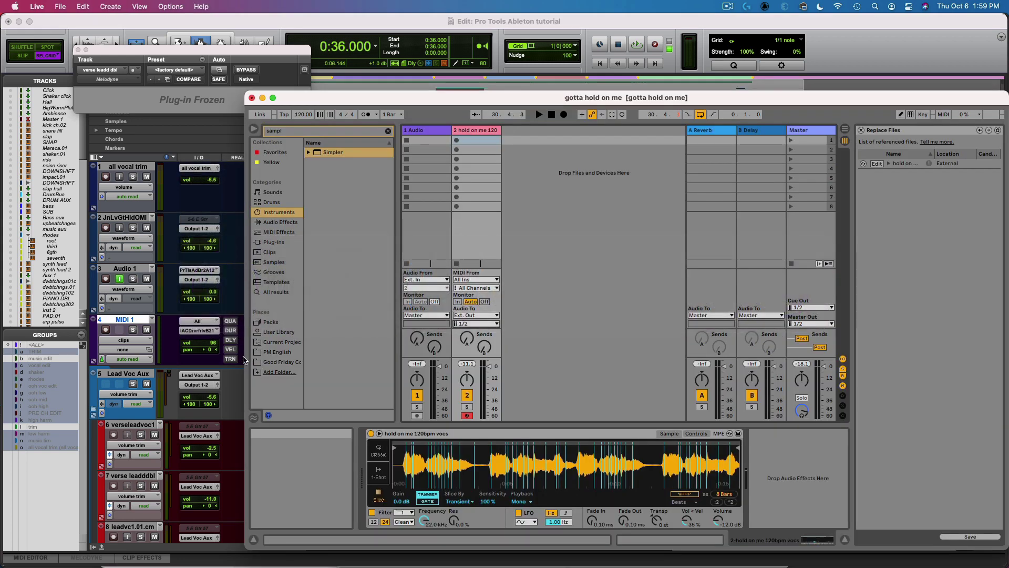
click(472, 280)
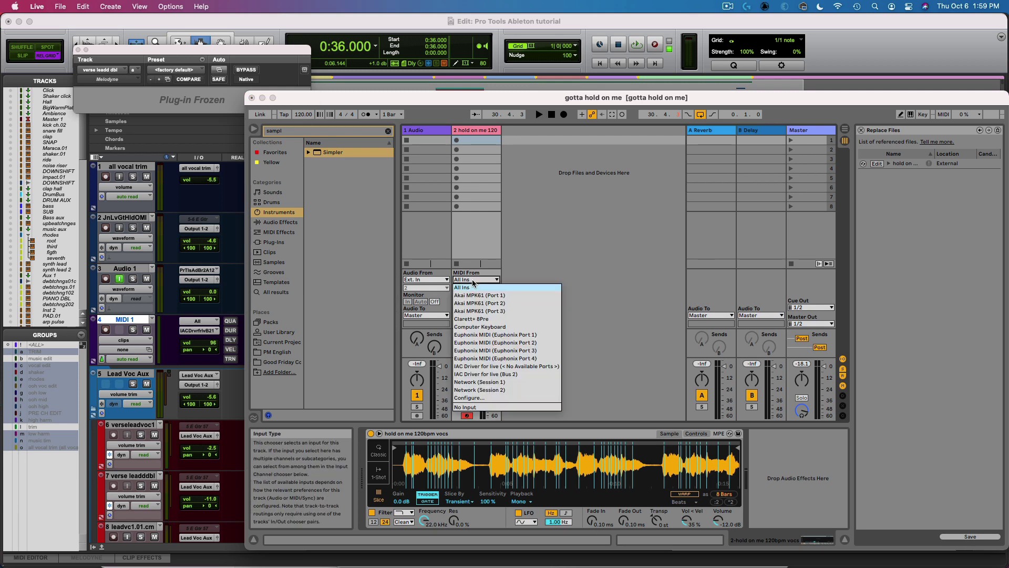
click(492, 375)
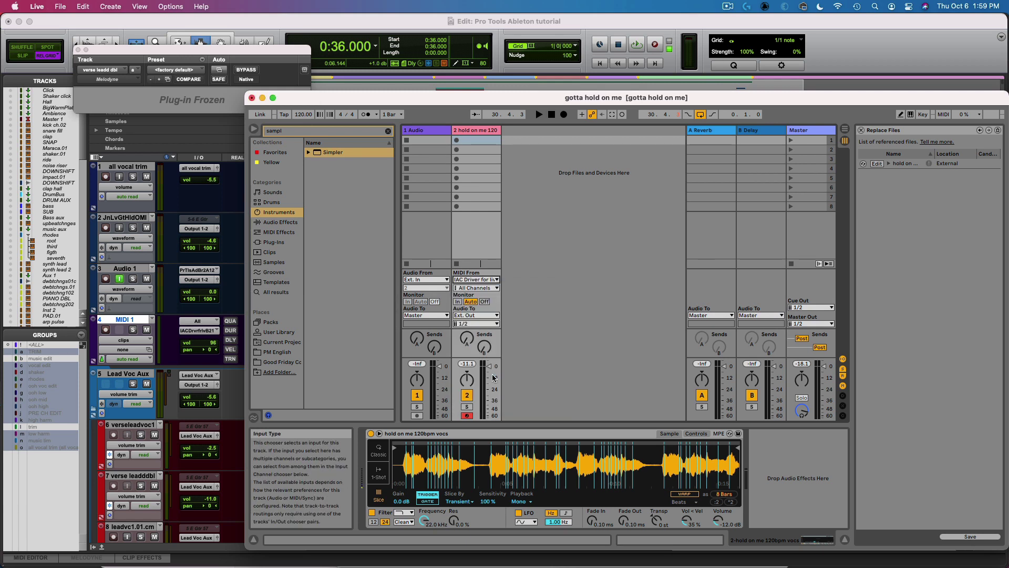
click(105, 330)
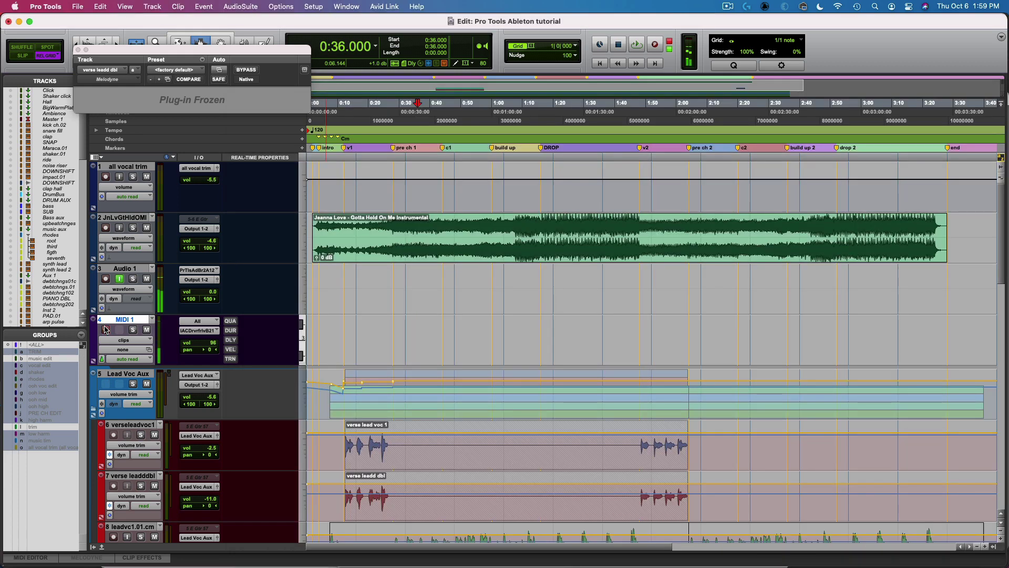
Step: Record-arm MIDI 1 and record clip MIDI 1-01 starting at 0:12
click(105, 329)
click(387, 335)
key(super+bracketright)
key(super+bracketright)
click(454, 335)
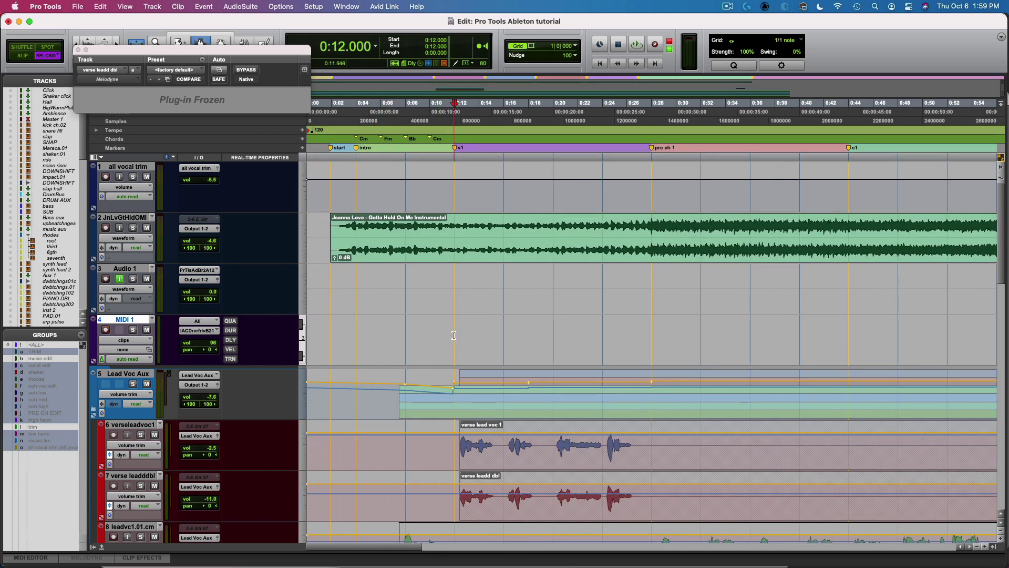
key(super+space)
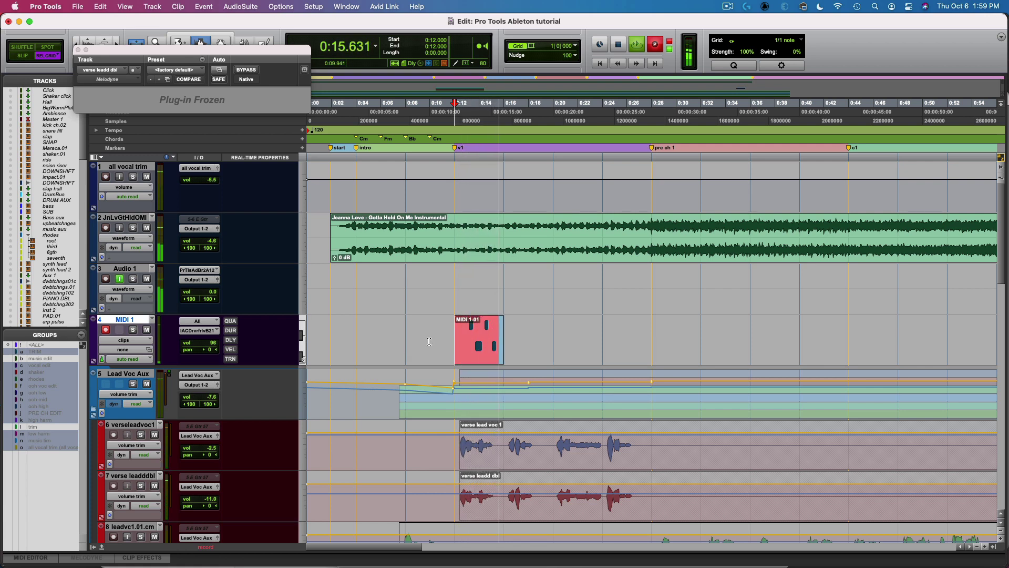
key(space)
click(475, 336)
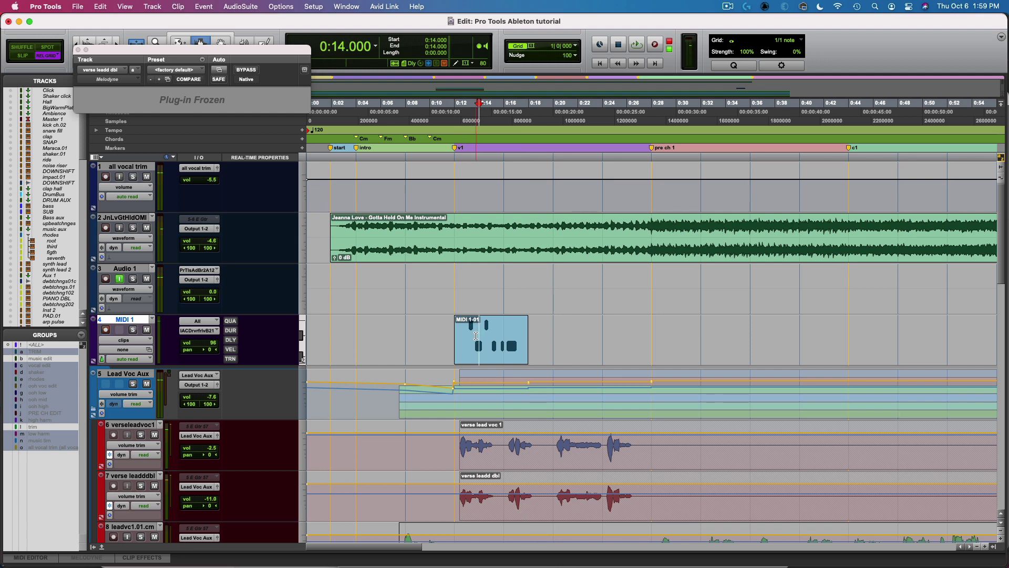
key(super+bracketright)
key(super+bracketright)
key(super+bracketright)
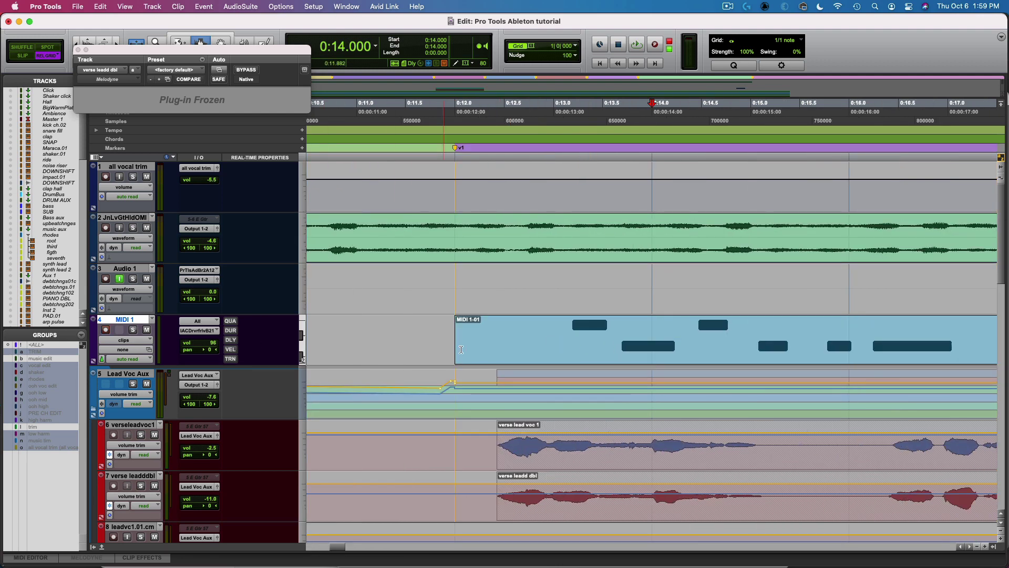
Step: In the MIDI Editor, drag one note slightly earlier and one pitch lower with the Grabber
click(30, 557)
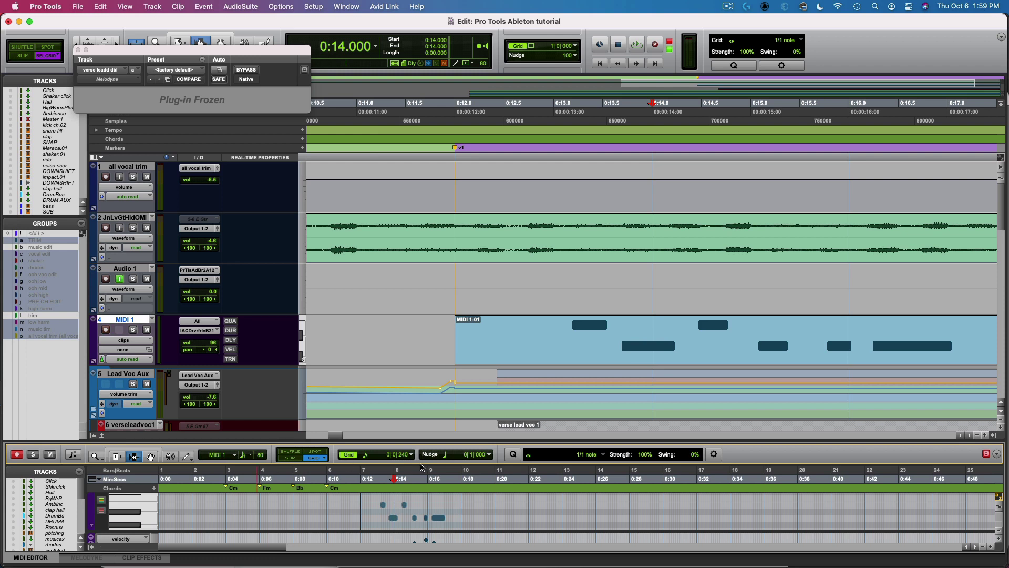
click(384, 517)
key(F8)
drag(396, 520, 392, 524)
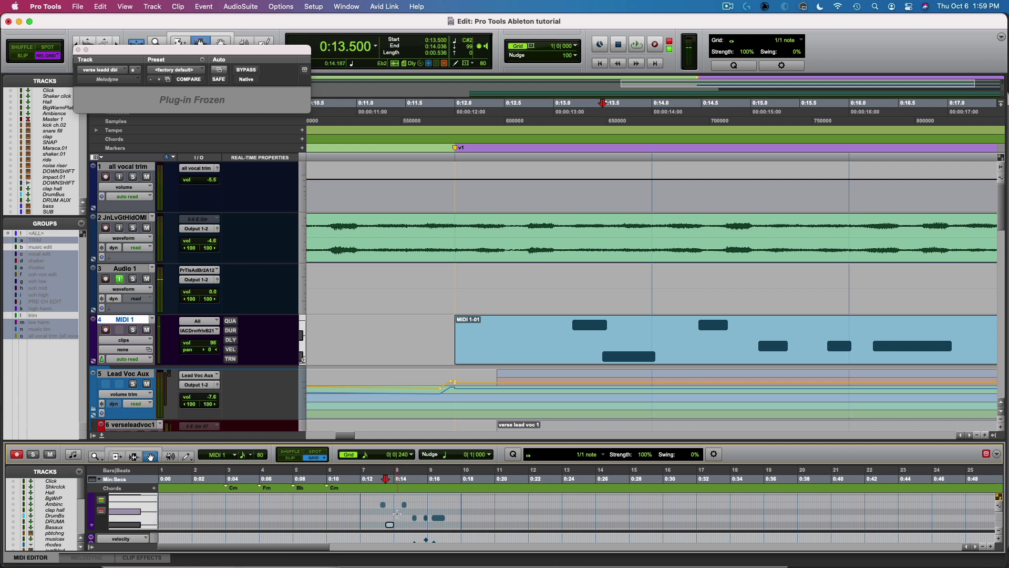